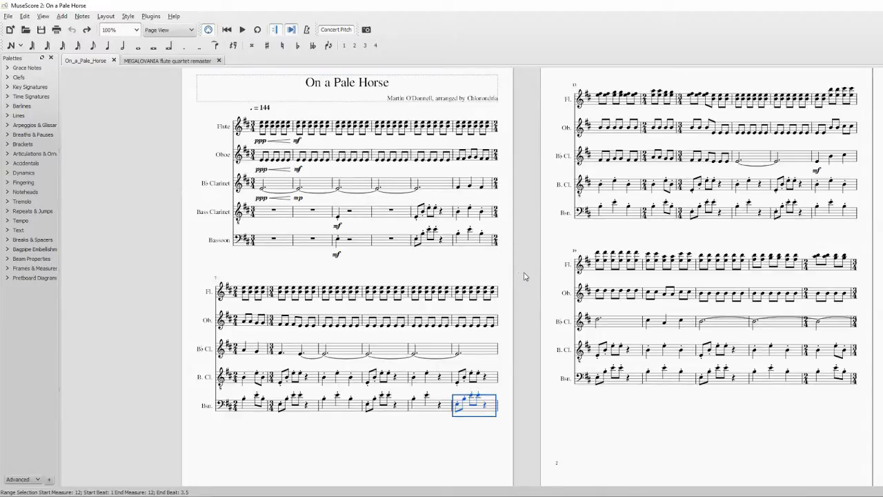
- Start a new score titled "Detroit: Become Human Opening Theme" and proceed to the template choice
drag(522, 278, 523, 292)
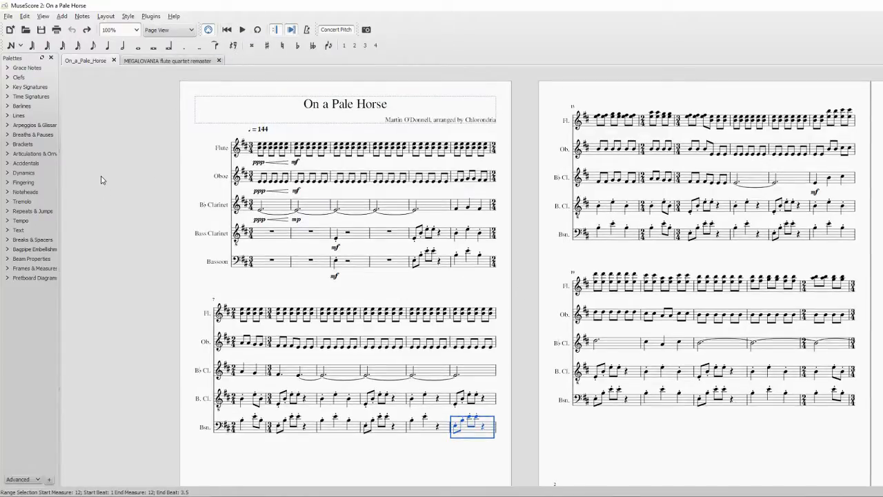
key(ctrl+n)
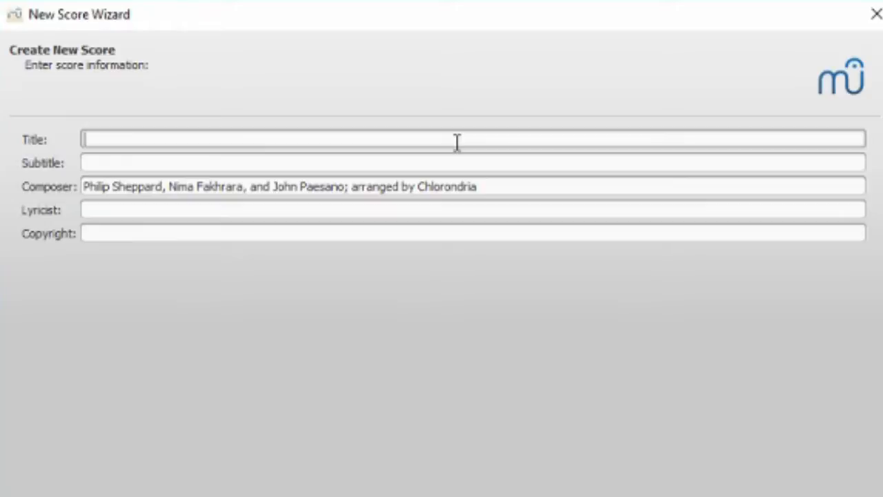
click(454, 209)
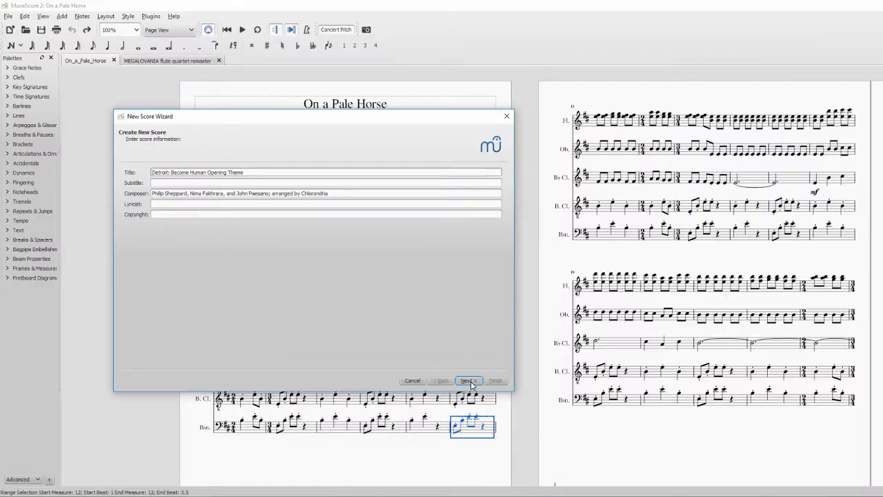
click(467, 380)
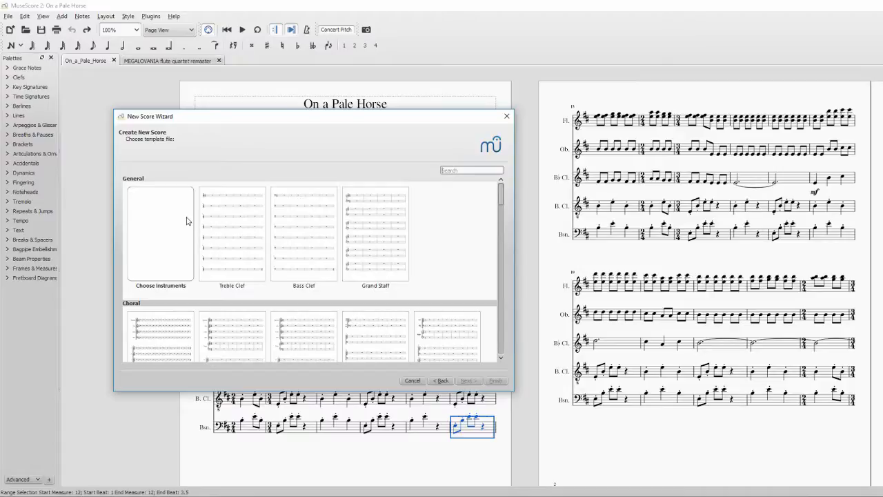
- Browse the score templates and pick the Choose Instruments option
scroll(183, 230, down, 10)
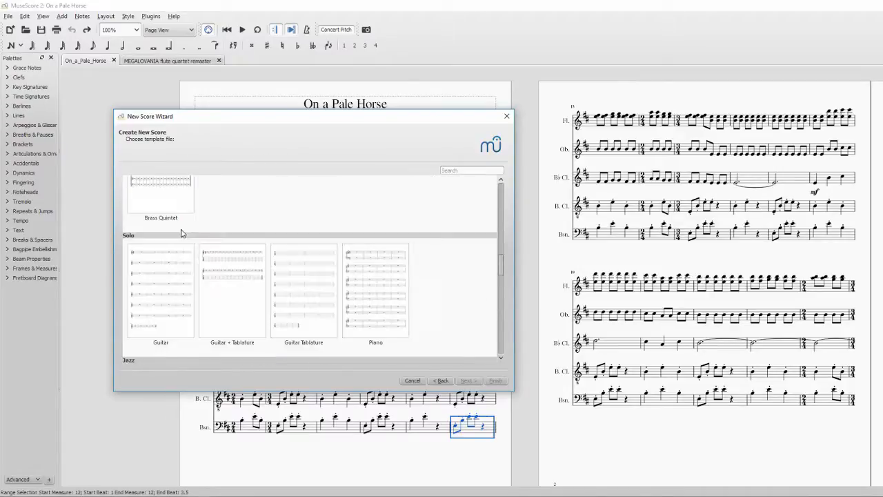
scroll(183, 233, down, 5)
scroll(191, 255, up, 12)
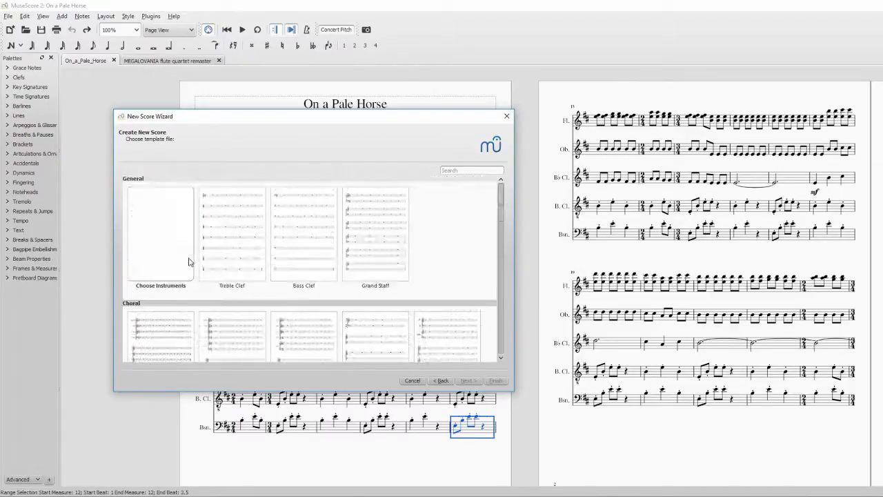
double_click(190, 261)
double_click(170, 230)
- Add an Oboe, a B♭ Clarinet and a Bass Clarinet from the Woodwinds group to the new score
double_click(149, 180)
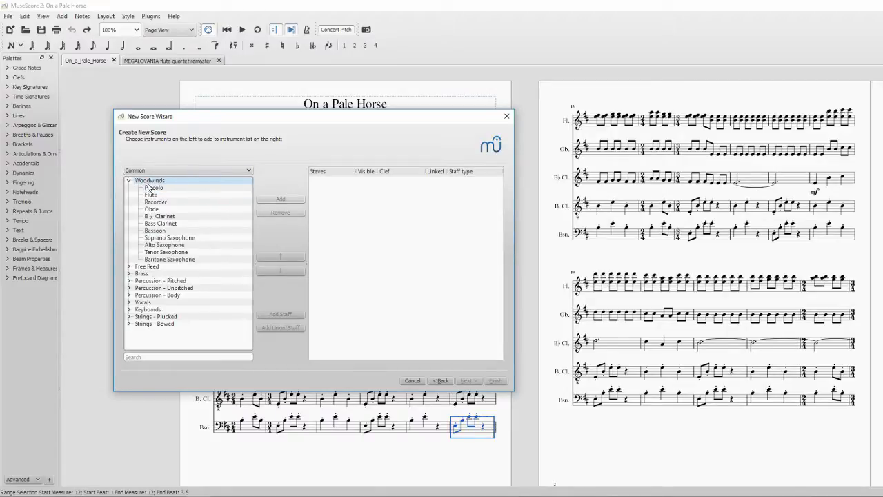
double_click(154, 209)
click(166, 217)
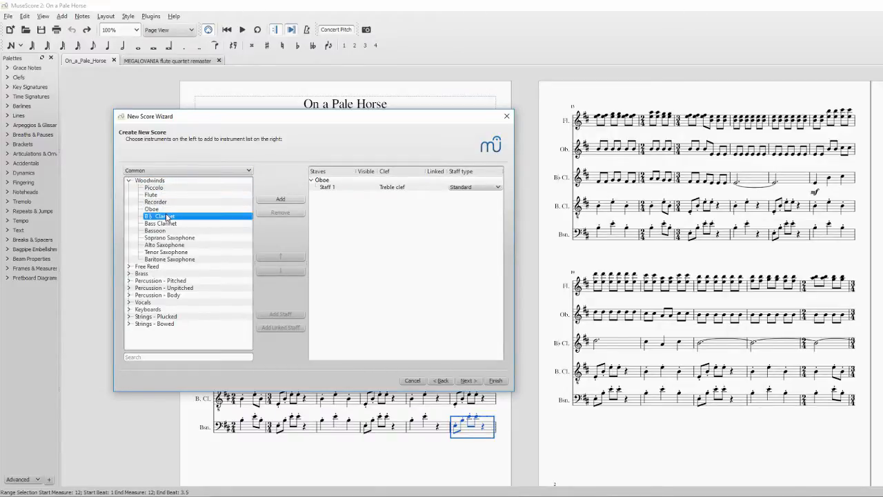
double_click(167, 217)
double_click(166, 223)
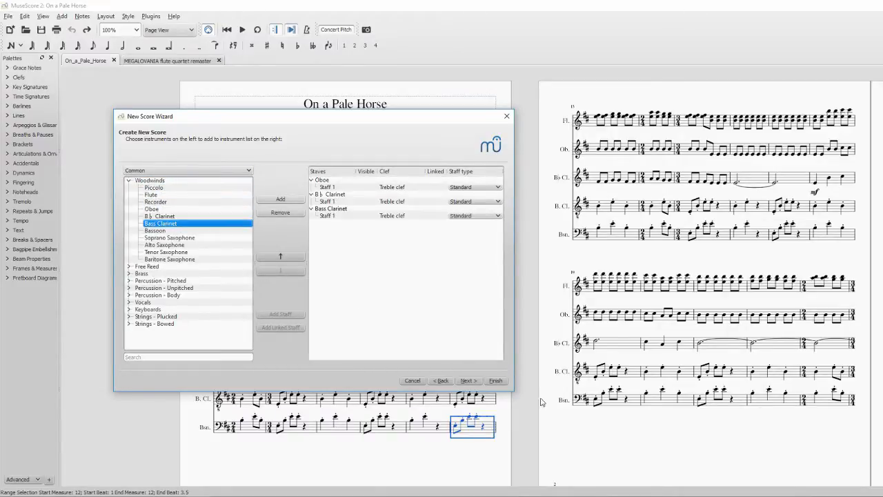
- Finish creating the score with a one-sharp key signature, a tempo of 122 BPM, 4/4 time and 32 measures
click(476, 380)
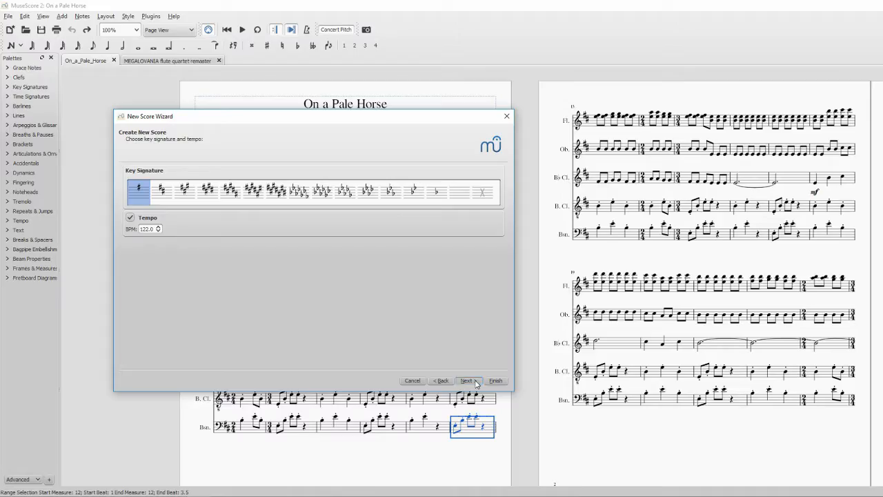
click(473, 381)
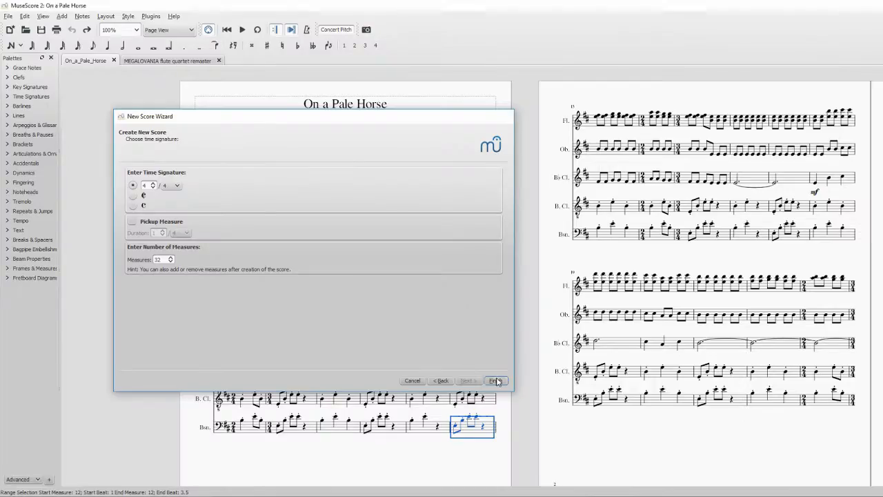
click(497, 381)
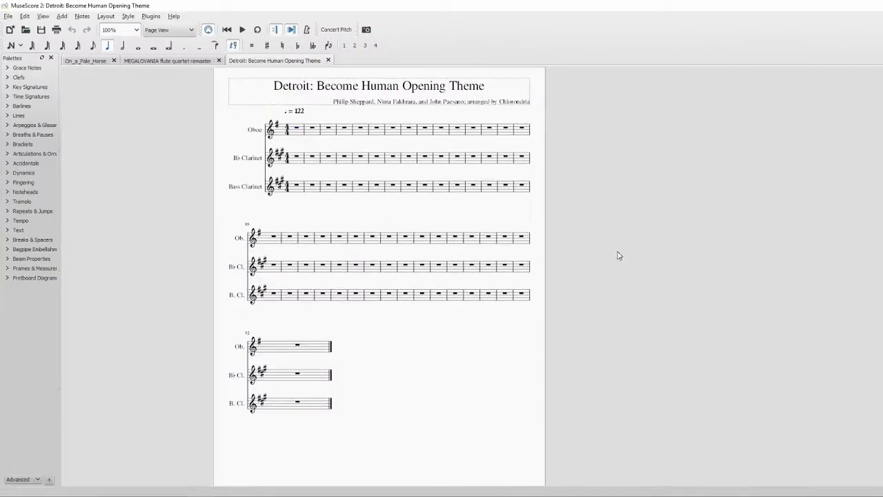
- Check the key signatures of the three staves and turn on concert pitch for the score
click(254, 118)
click(295, 129)
click(245, 140)
ctrl+scroll(318, 143, up, 9)
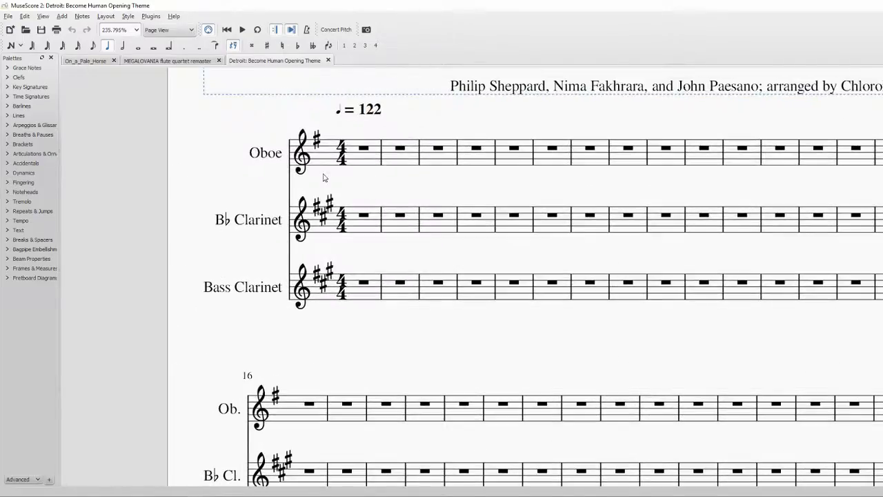
click(318, 146)
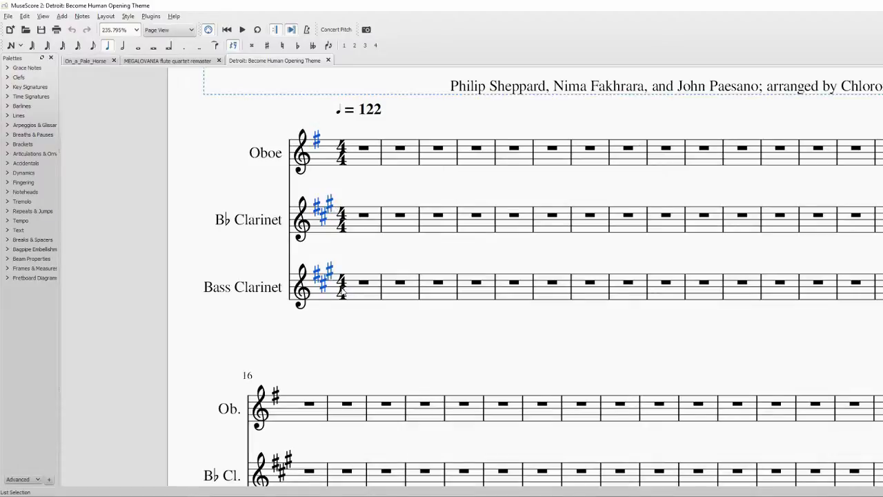
click(303, 342)
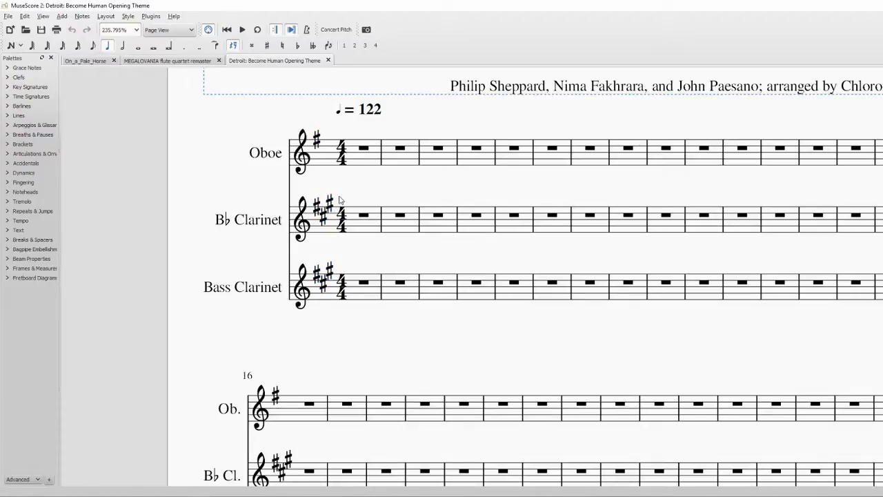
click(336, 30)
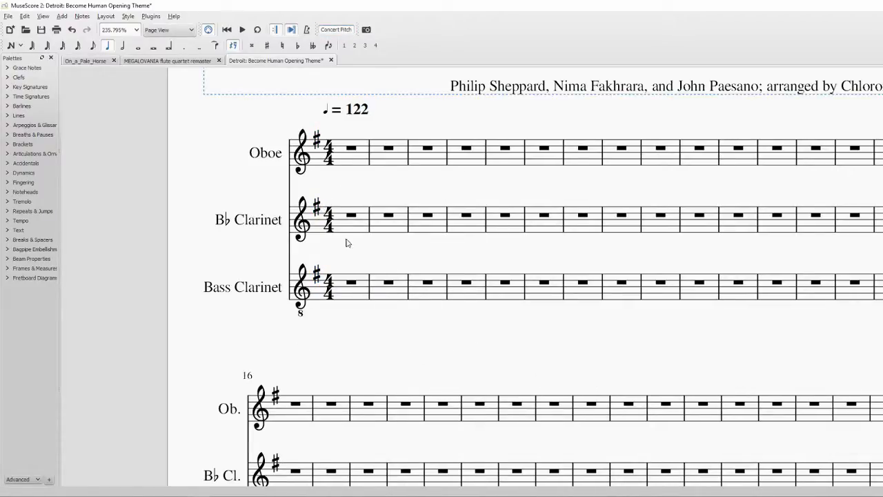
drag(349, 262, 339, 295)
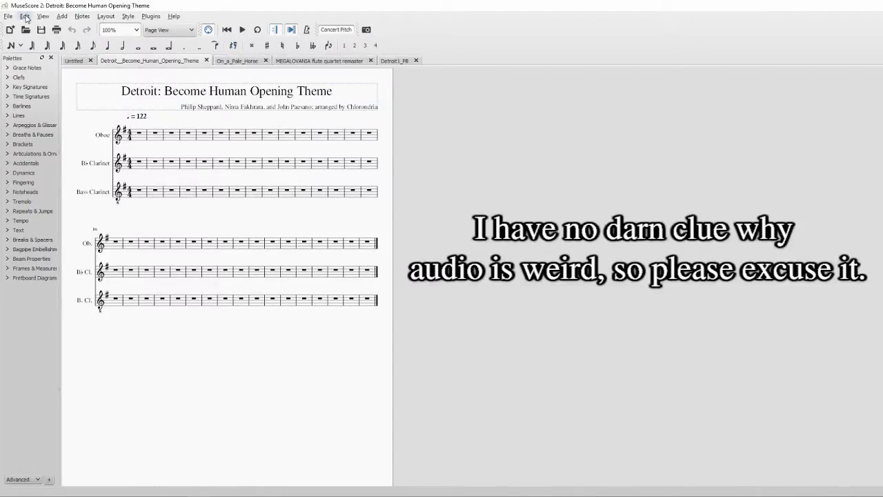
- Open the Mixer, view the Synthesizer's loaded soundfonts, and close the Synthesizer
click(43, 16)
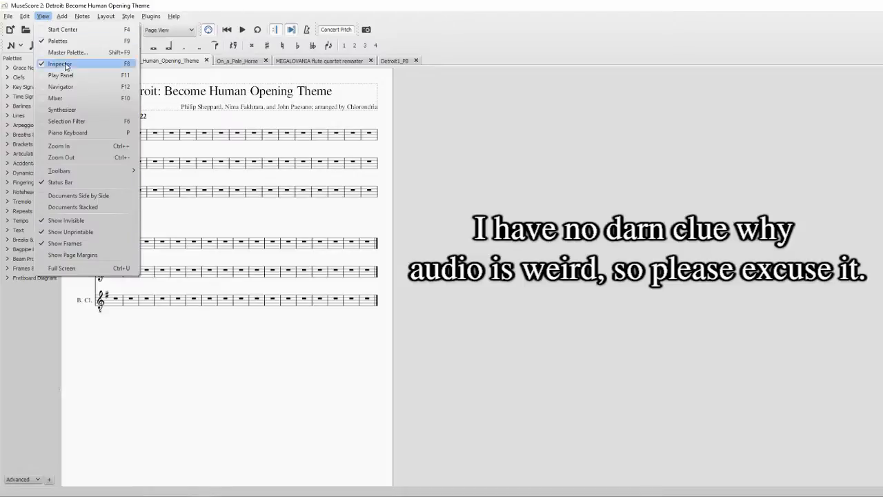
click(67, 97)
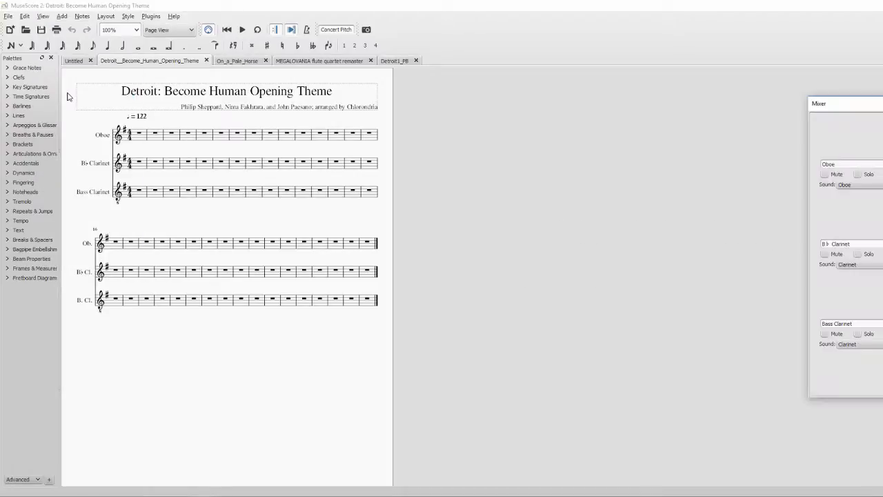
click(46, 17)
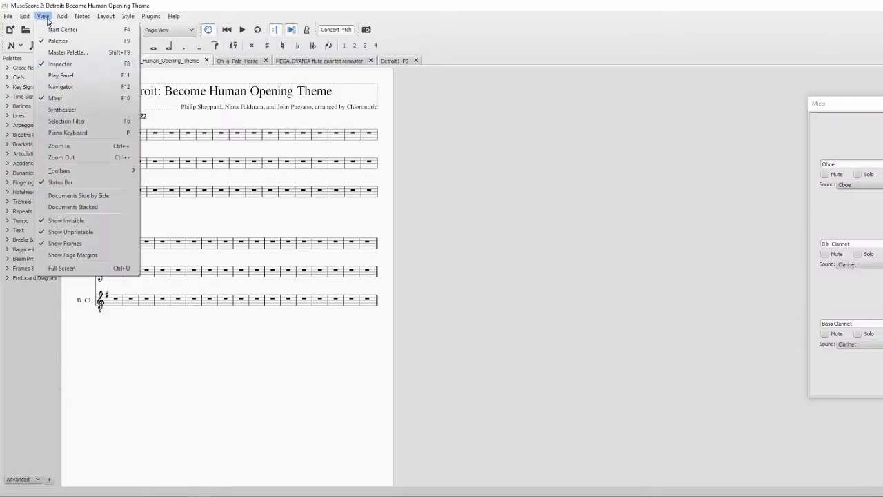
click(62, 110)
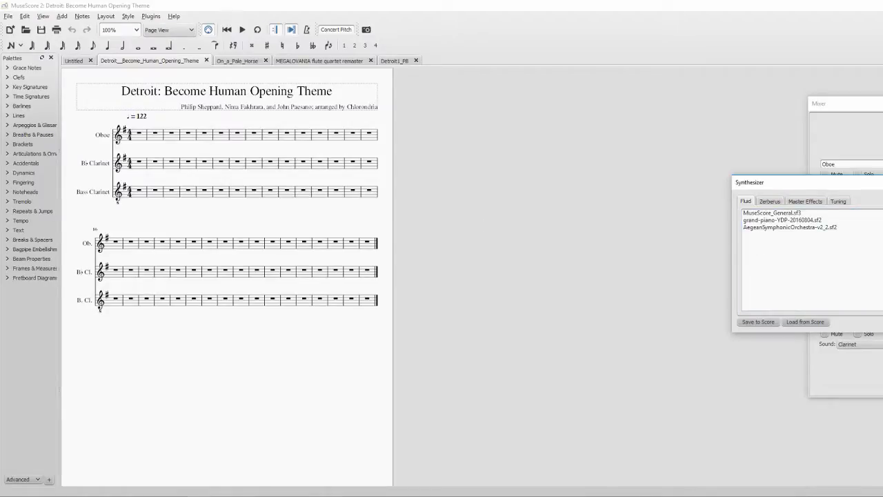
key(Escape)
drag(876, 103, 533, 97)
- Look through the available playback sounds for the Oboe and the two clarinets in the Mixer
click(526, 173)
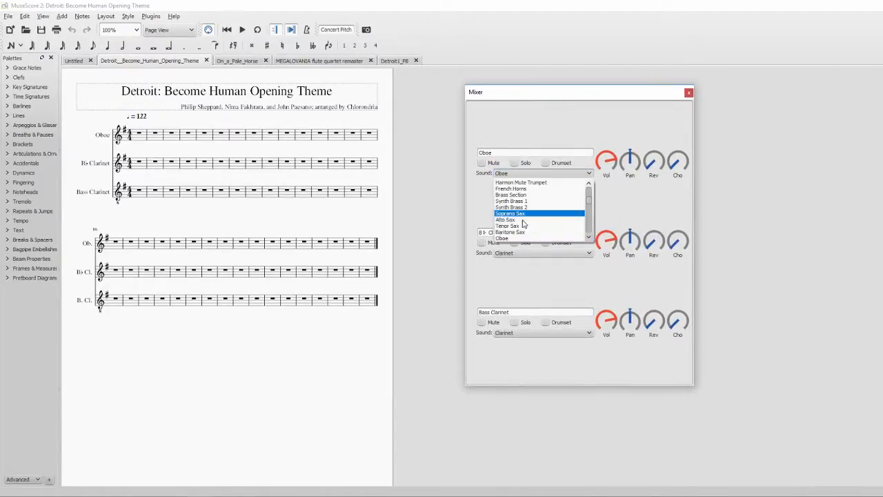
click(532, 175)
click(543, 252)
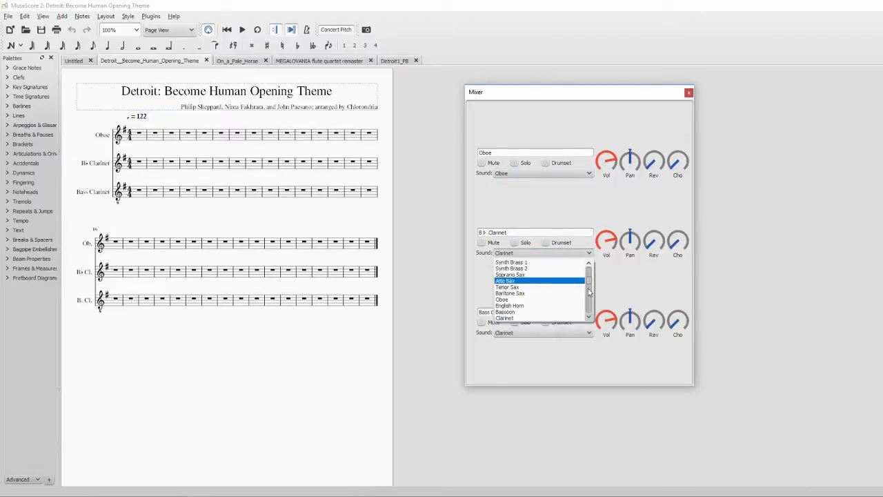
scroll(545, 297, up, 3)
click(529, 318)
click(509, 333)
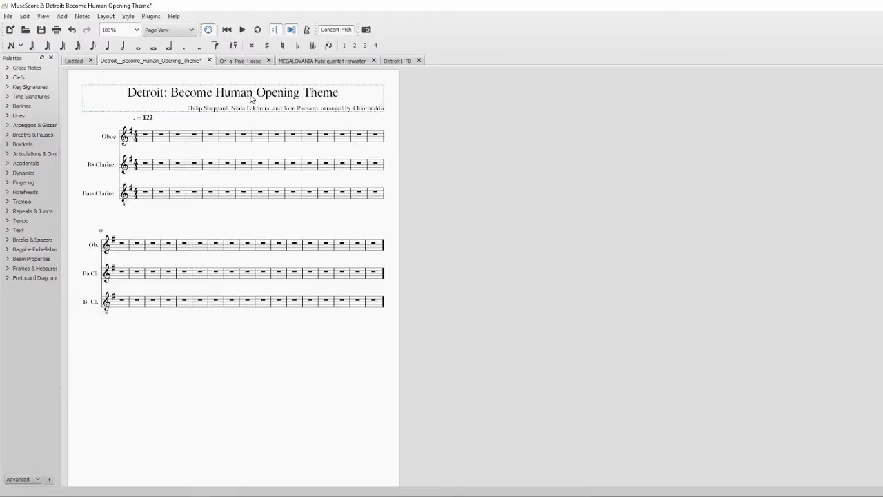
- Place the Detroit1_PB score beside the new score and select its upper-staff eighth-note melody from measure 1
click(395, 64)
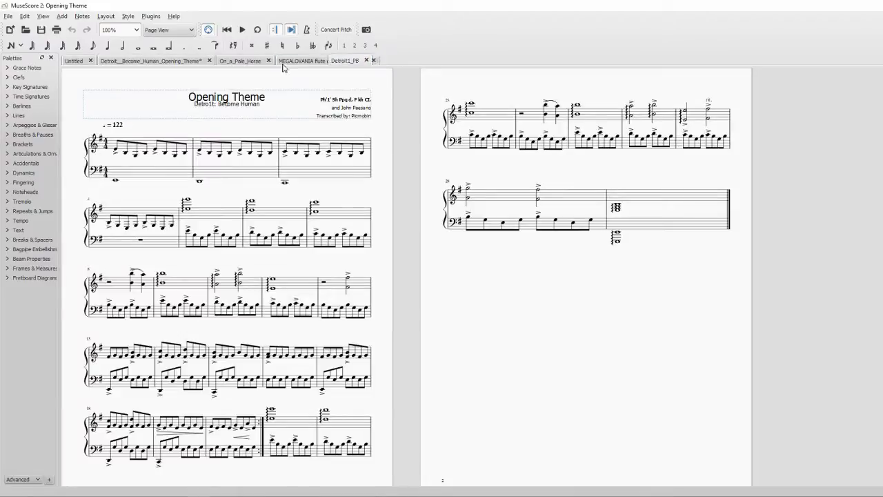
drag(395, 64, 233, 67)
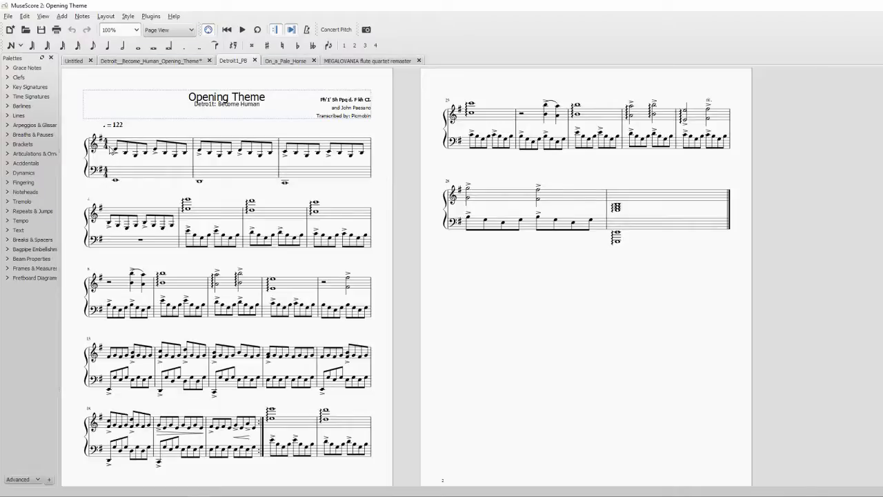
click(119, 157)
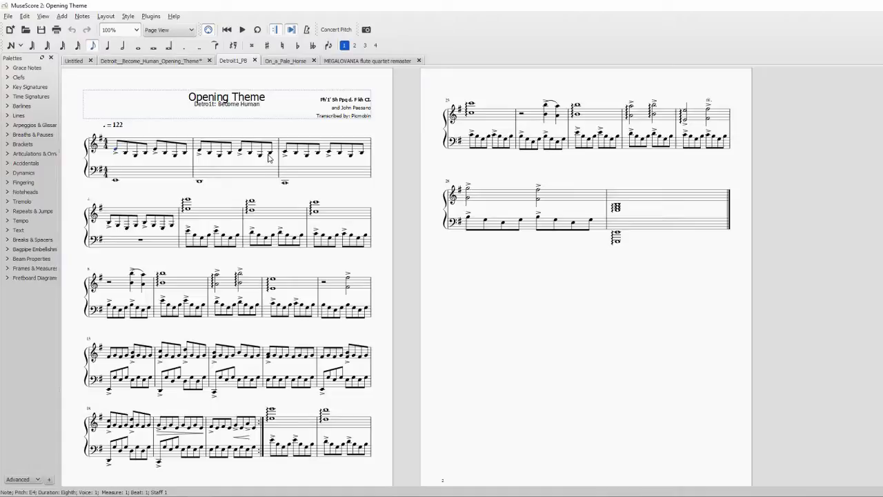
shift+click(269, 159)
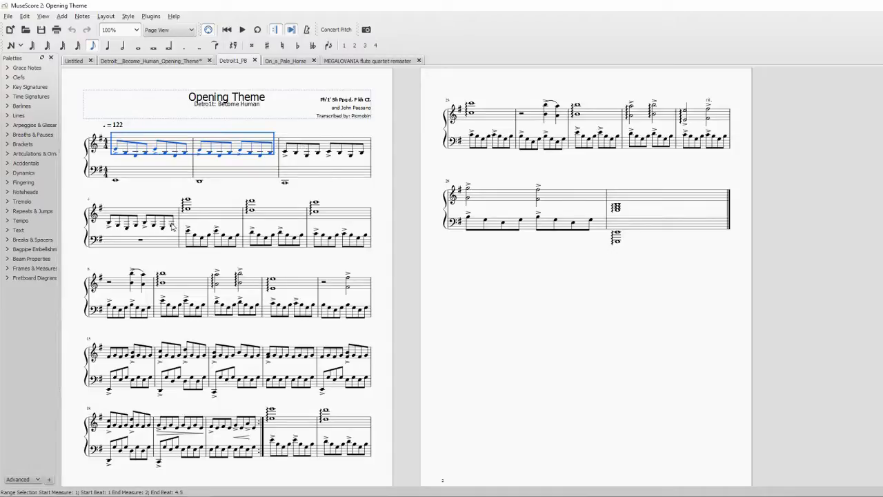
- Paste the four-measure melody into the B♭ Clarinet staff of the Detroit: Become Human score, starting at measure 1
click(163, 62)
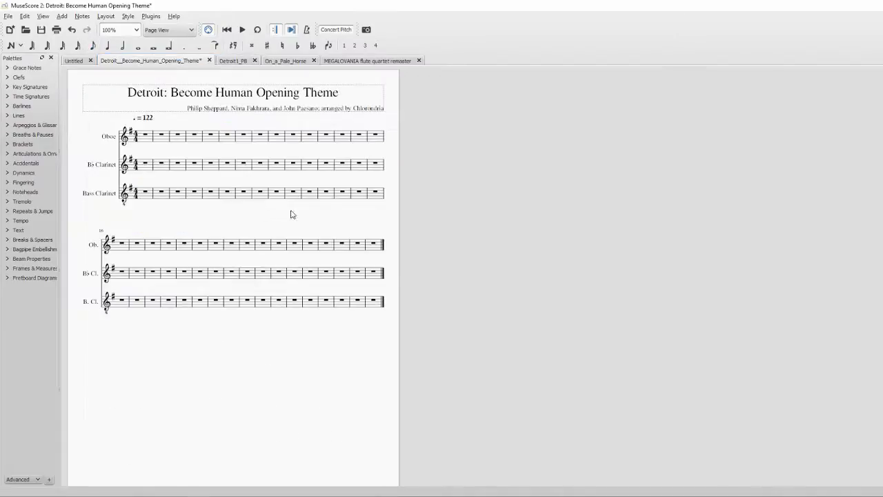
click(142, 164)
scroll(180, 166, up, 7)
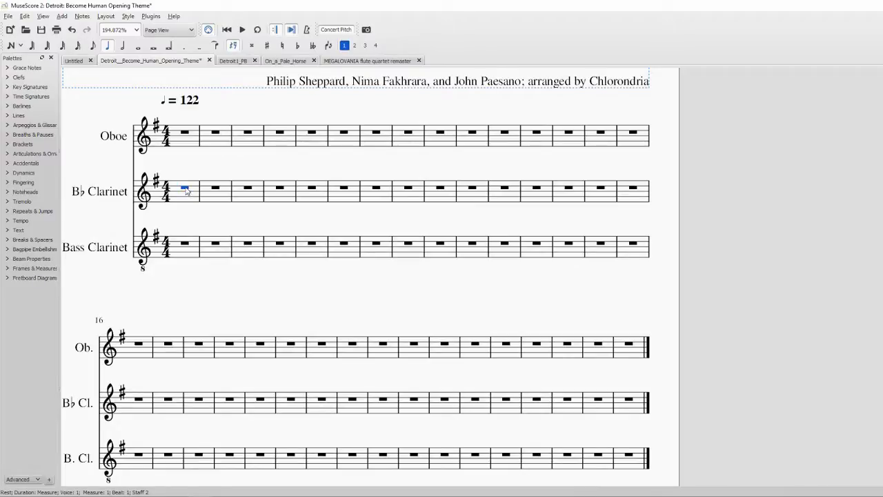
key(ctrl+v)
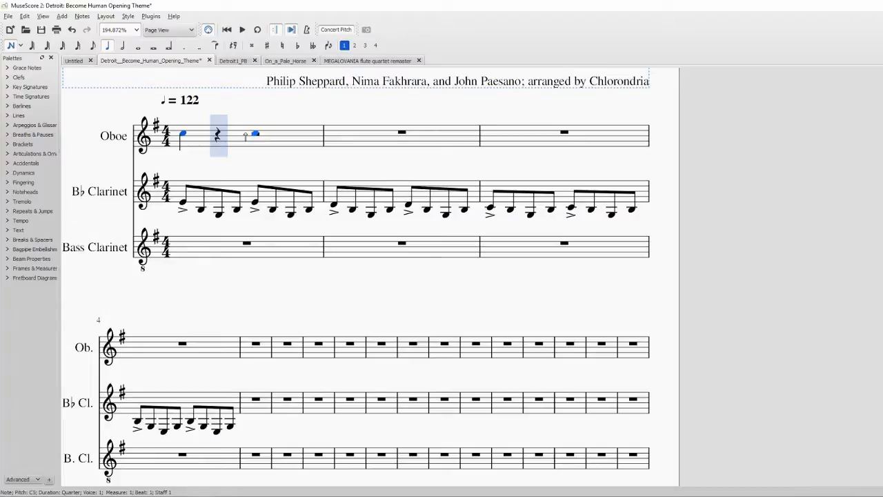
- Try shifting a quarter note in the Oboe's first measure by octaves and smaller steps, and undo the trial note
key(ctrl+Down)
key(ctrl+Up)
key(ctrl+Up)
key(ctrl+Down)
key(ctrl+Down)
key(Down)
key(Down)
key(Down)
key(ctrl+z)
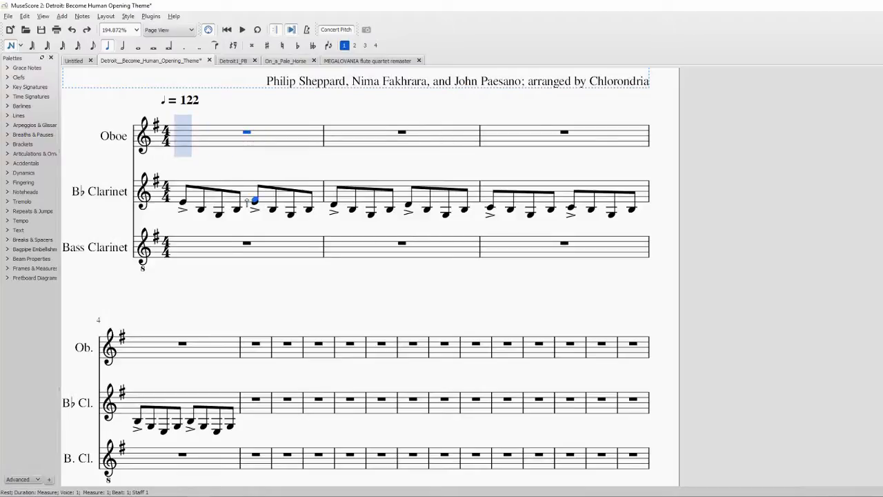
- Complete the Oboe's eighth notes doubling the B♭ Clarinet on beats 1 and 3 of measures 1–3, and play from measure 1
click(183, 203)
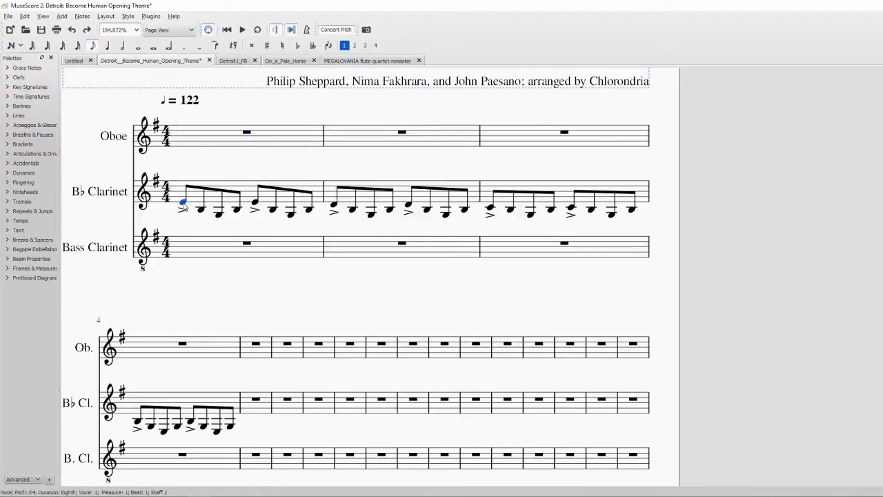
click(222, 300)
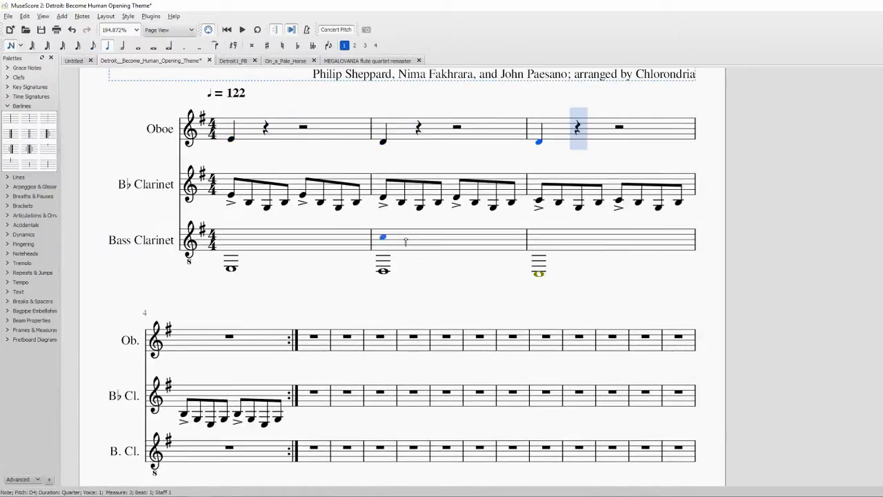
click(303, 129)
click(621, 127)
click(231, 139)
key(space)
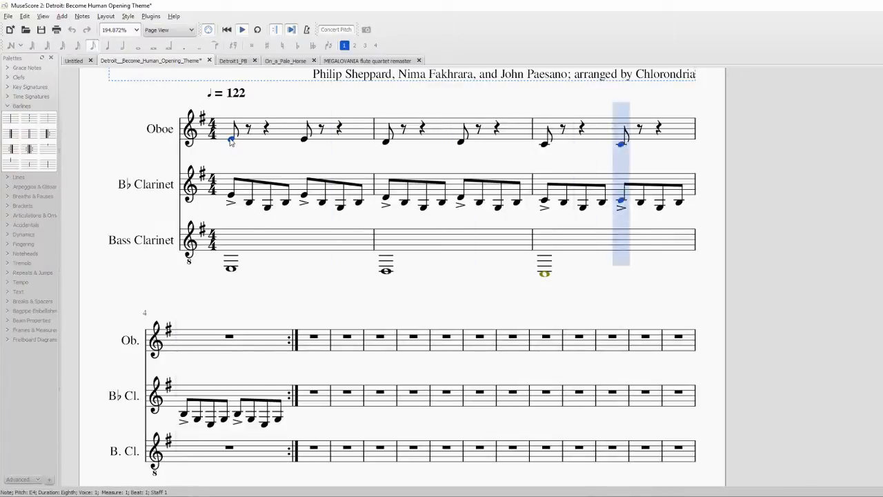
- Complete the Oboe's eighth notes on beats 1 and 3 of measure 4 and play the score from the beginning
click(230, 336)
click(93, 46)
click(227, 32)
key(space)
key(space)
- In the Detroit1_PB score, add repeat barlines at the end of measure 4 and the start of measure 5
click(233, 60)
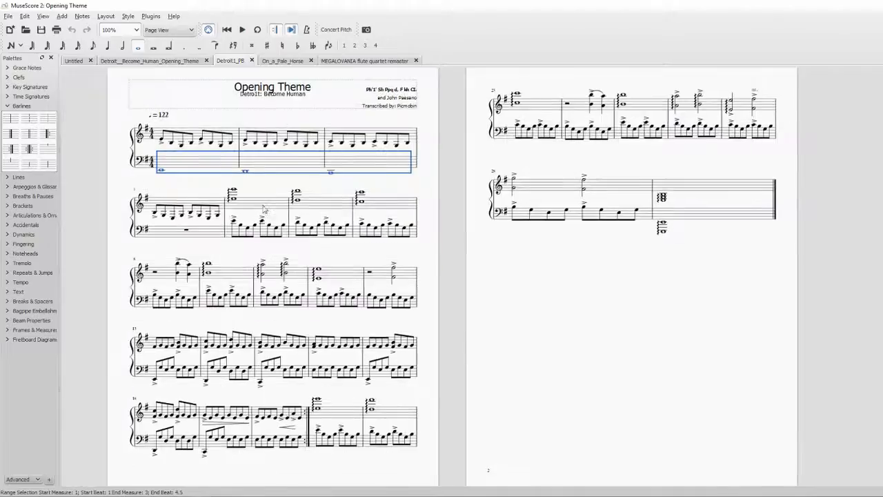
scroll(266, 211, up, 5)
click(278, 139)
drag(11, 149, 525, 231)
drag(29, 150, 194, 118)
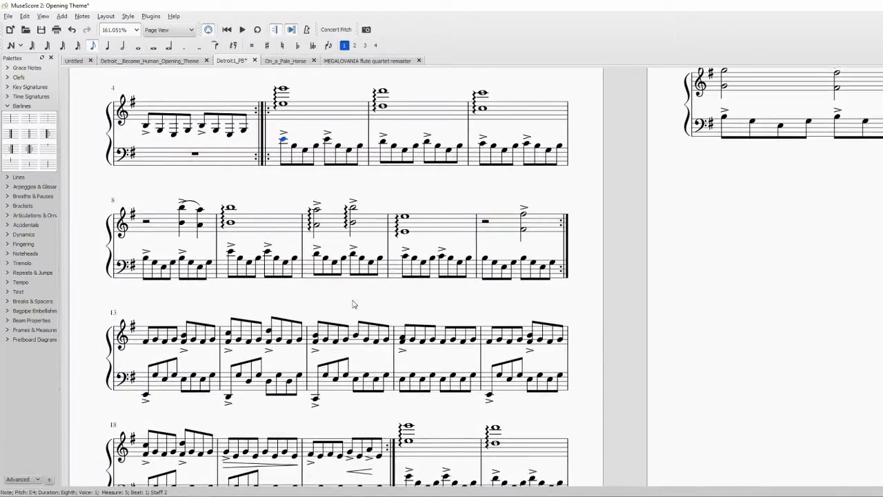
- Copy Detroit1_PB's lower-staff eighth notes from measures 5–12 into the new score's Bass Clarinet staff, with a start-repeat barline at measure 5
drag(355, 304, 401, 346)
click(330, 183)
shift+click(599, 309)
key(ctrl+c)
click(150, 61)
key(ctrl+v)
scroll(356, 253, up, 4)
drag(47, 133, 372, 244)
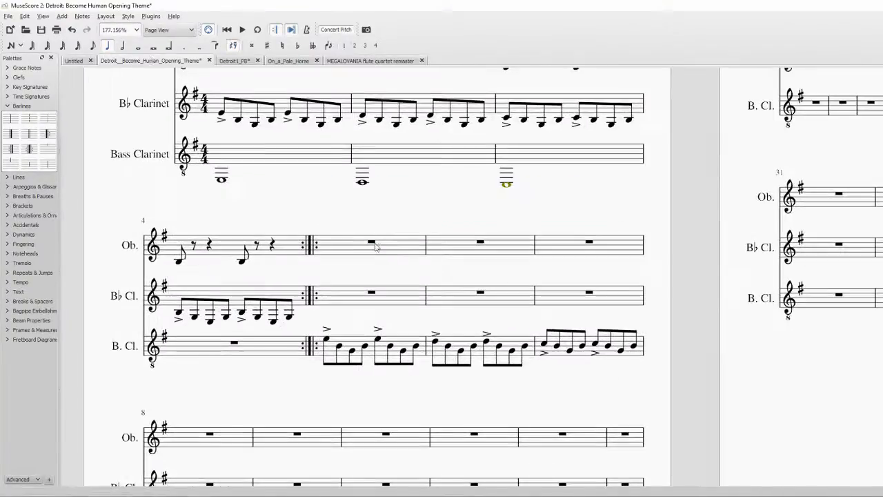
- Enter whole notes E, D and C in the Oboe and, an octave lower, in the B♭ Clarinet for measures 5–7
key(n)
click(331, 239)
click(331, 310)
click(437, 242)
click(437, 313)
click(545, 243)
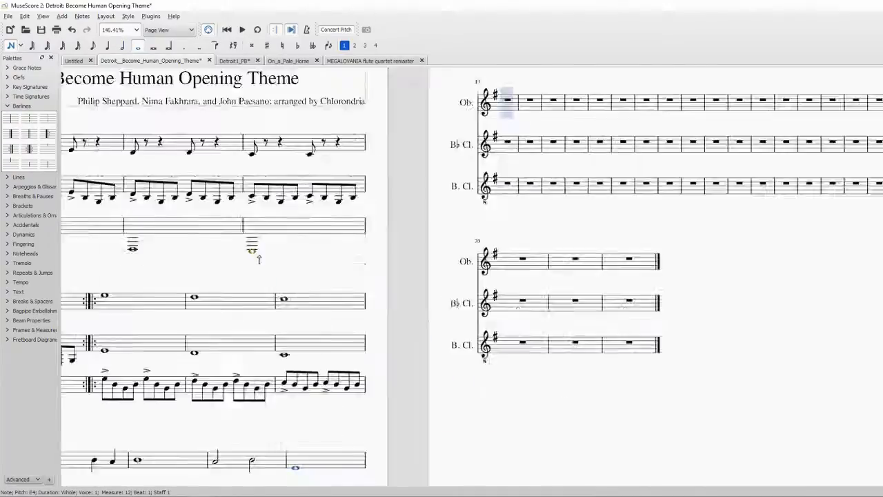
- Correct the Oboe and B♭ Clarinet melody rhythm in measures 8–12, starting measure 8 with a half rest, and play it back
scroll(503, 426, down, 10)
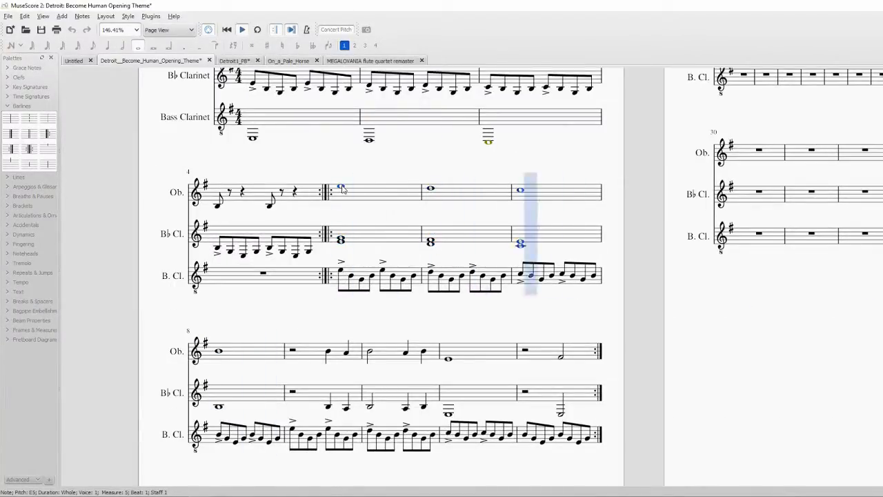
click(218, 407)
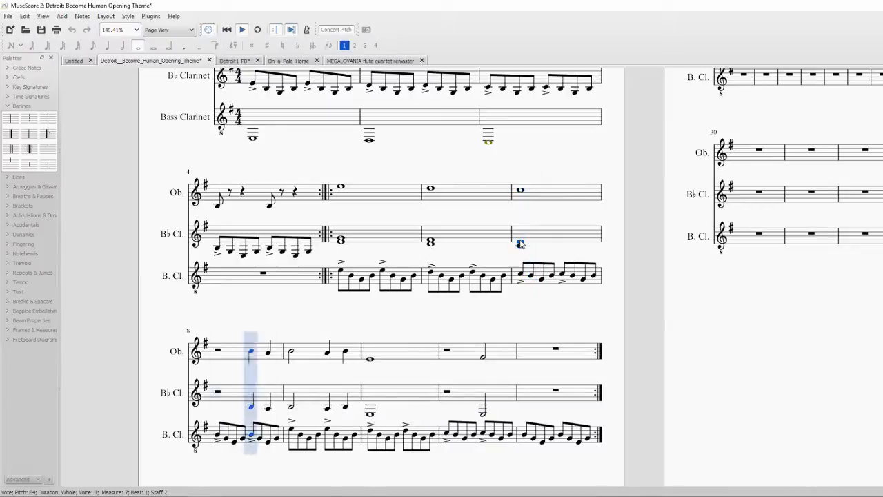
click(327, 350)
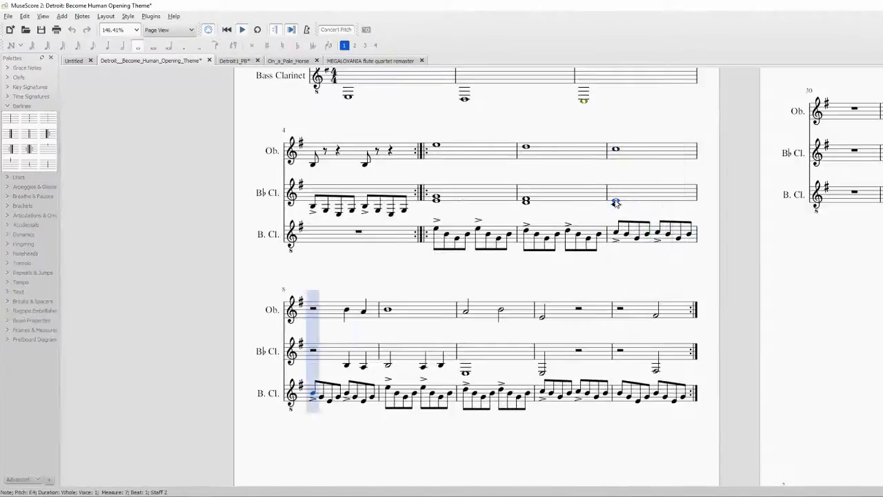
key(space)
click(388, 310)
key(space)
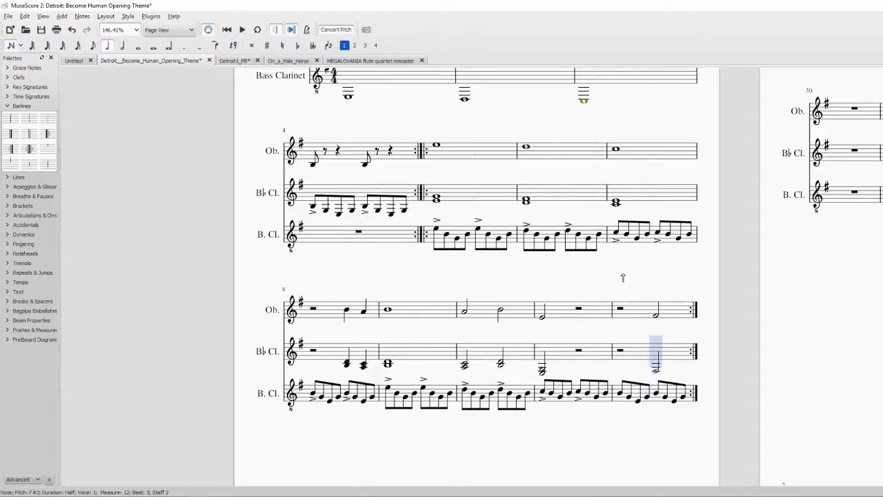
- Harmonize the B♭ Clarinet in thirds through measure 12, slur measure 8's quarter notes, and play from measure 5
key(space)
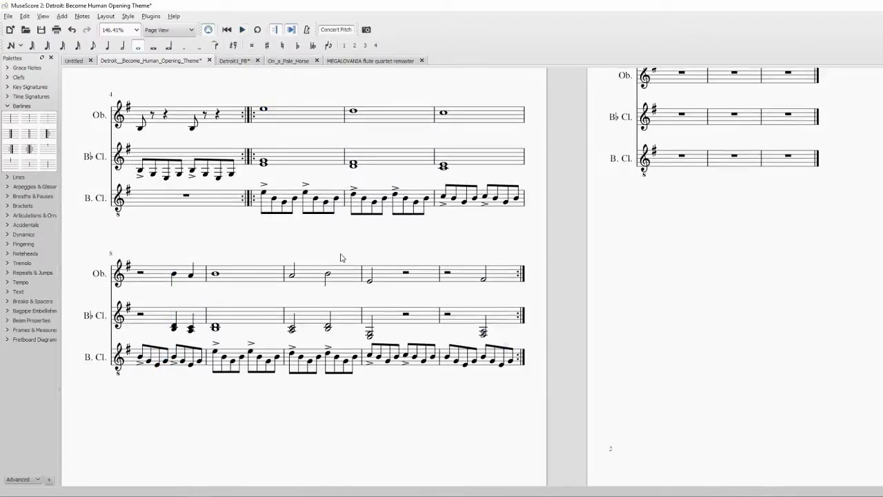
key(space)
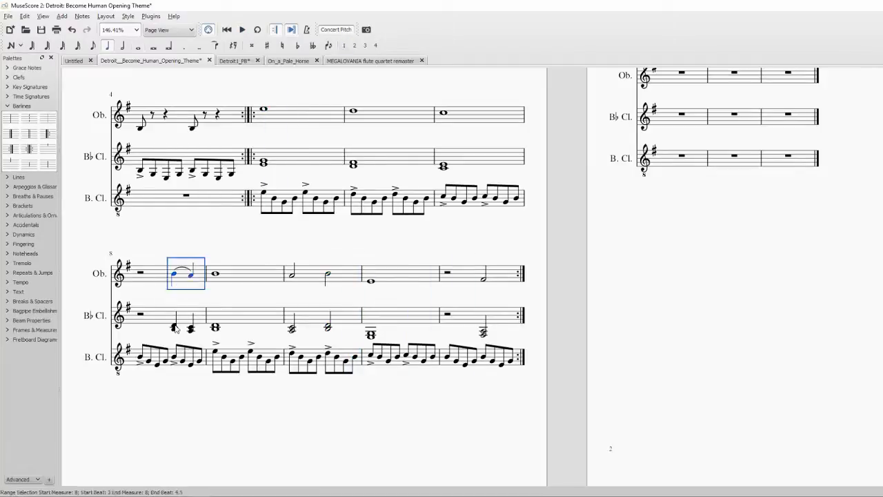
click(264, 112)
key(space)
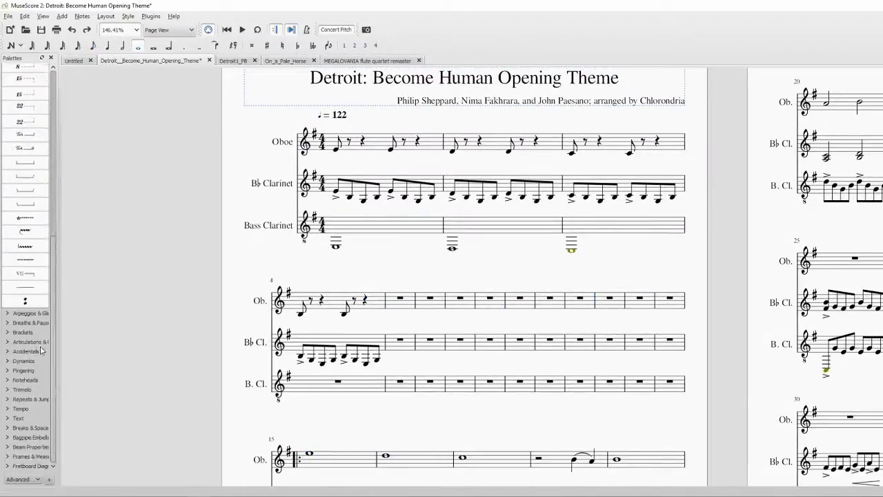
- Mark measure 1 ppp for Oboe and pp for both clarinets, with crescendos through measure 2 to mp and mf in measure 3
drag(37, 267, 332, 152)
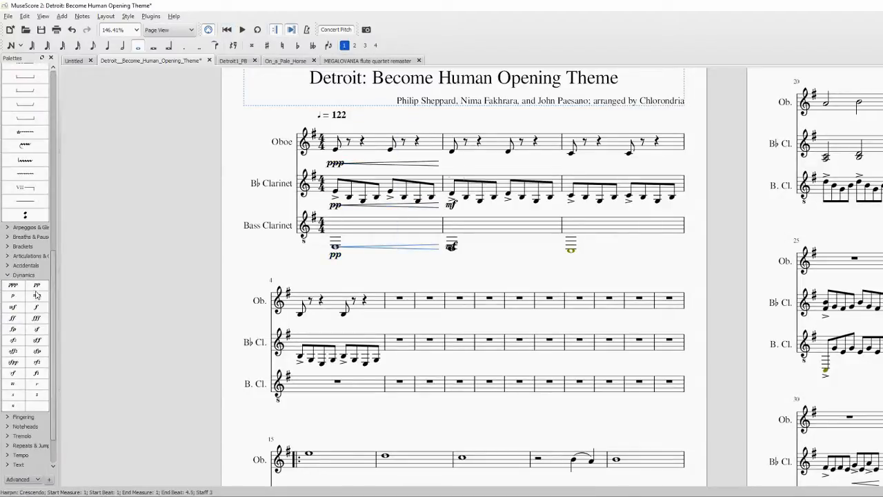
click(241, 30)
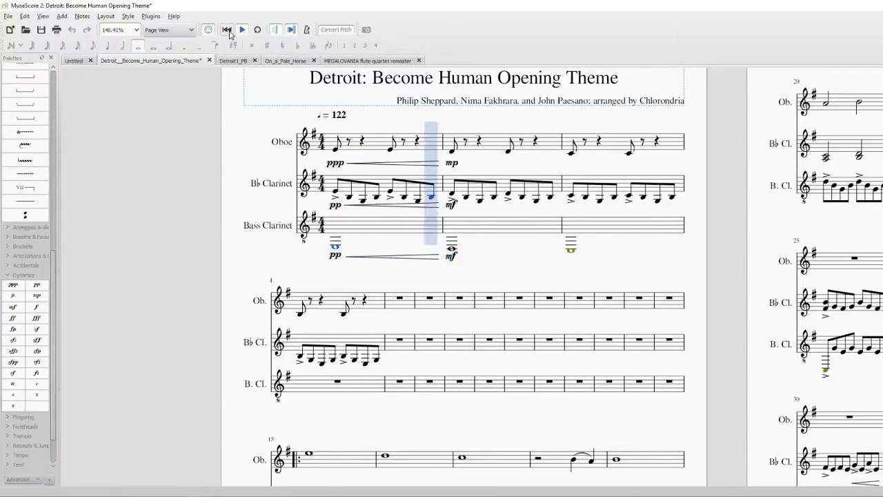
drag(13, 307, 571, 165)
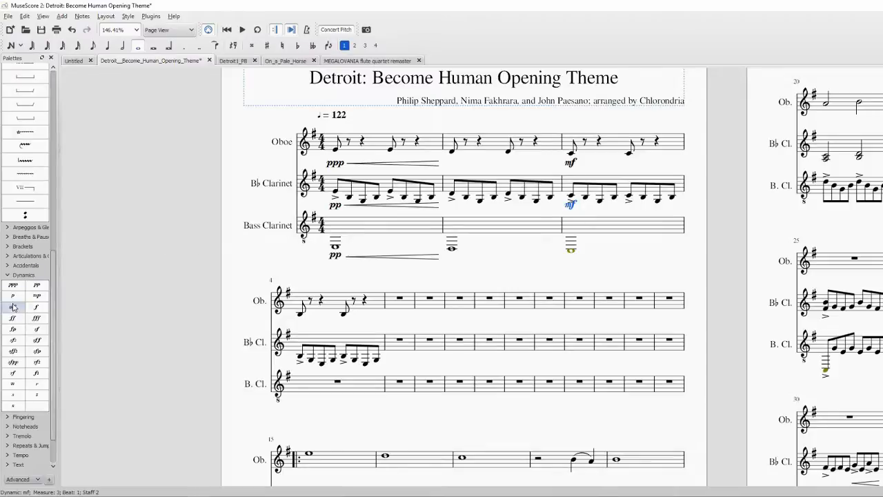
drag(441, 261, 549, 258)
key(space)
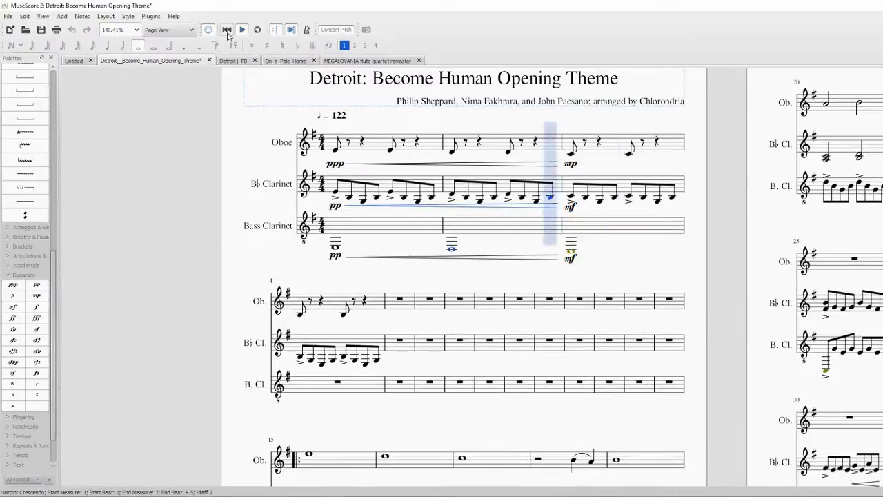
- Repeat measures 1–4 as measures 5–8 without the crescendos, and fill the Oboe's measure 8 with repeated eighth-note Bs
key(space)
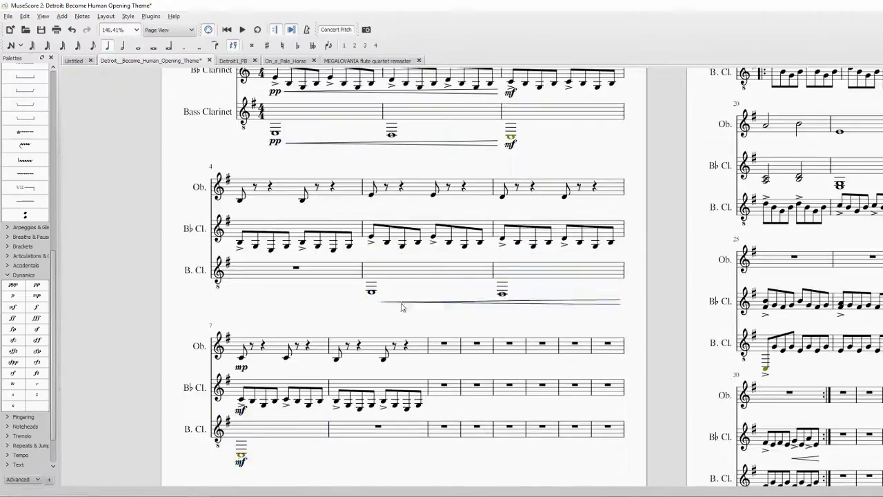
key(space)
key(space)
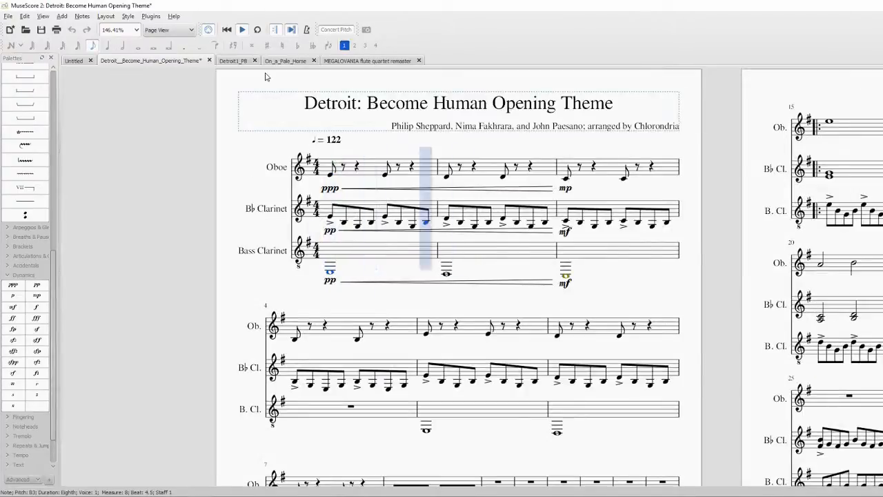
key(space)
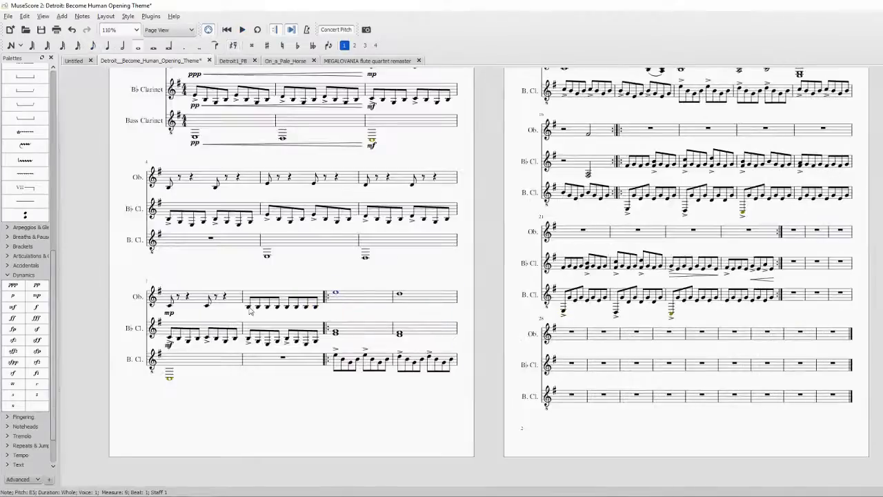
- Add crescendos in measure 8 leading to mf in the Oboe and f in the B♭ Clarinet at measure 9, and clear measure 7's dynamics
click(17, 238)
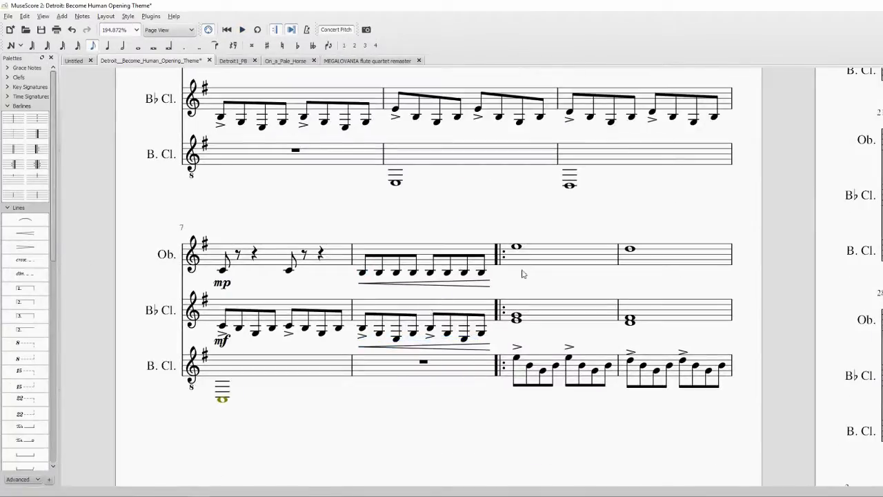
click(37, 286)
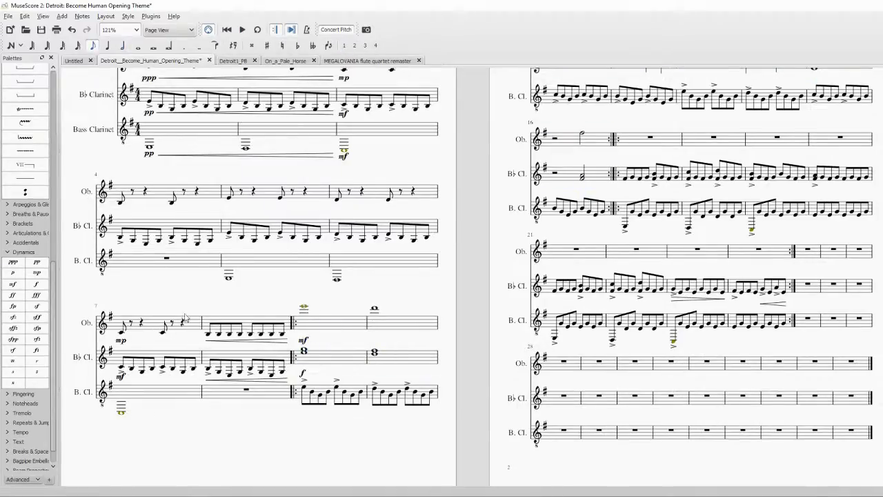
drag(184, 317, 251, 353)
click(184, 388)
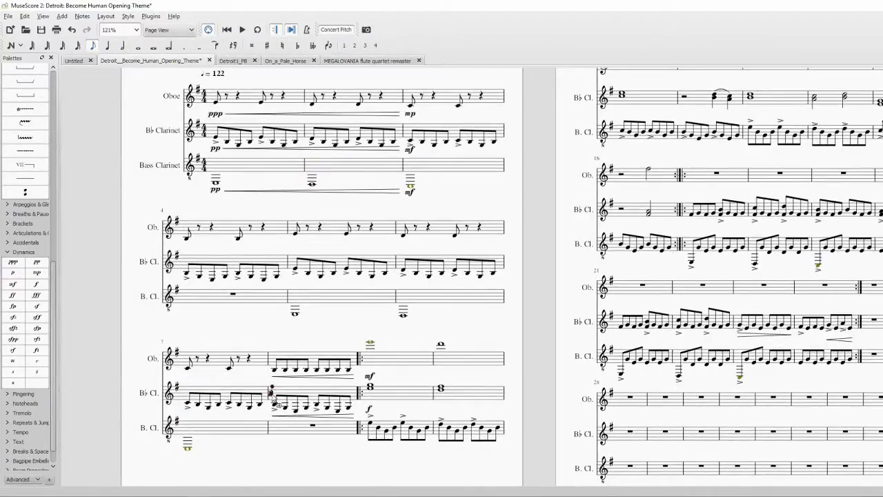
key(space)
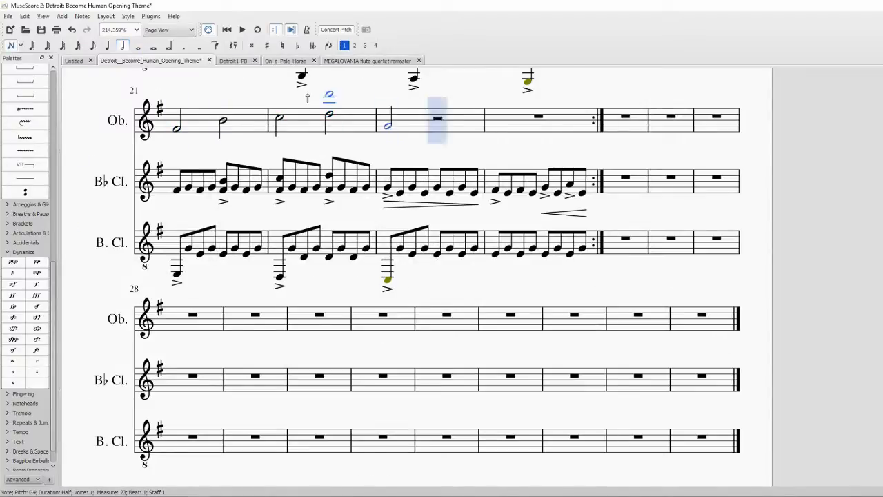
- Complete the Oboe's measures 23–24 with an ornamented final quarter note, and mark measure 17 mf for Oboe and f for both clarinets
click(545, 127)
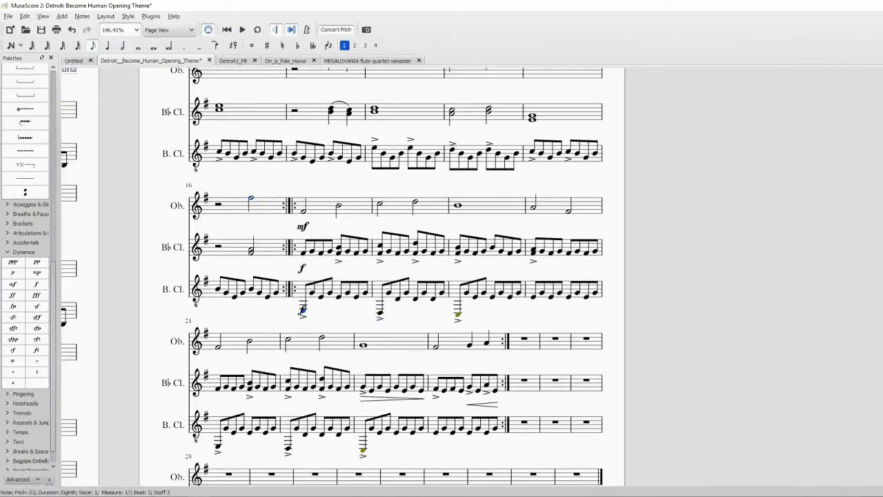
key(space)
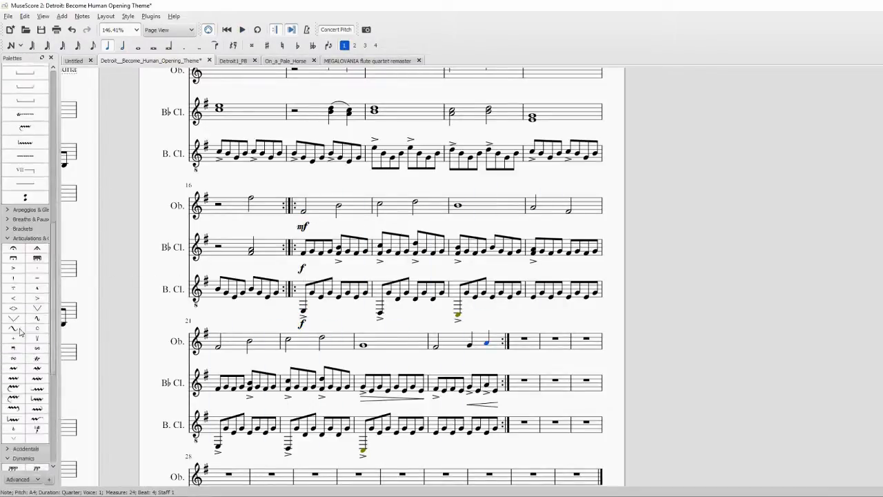
click(435, 343)
key(space)
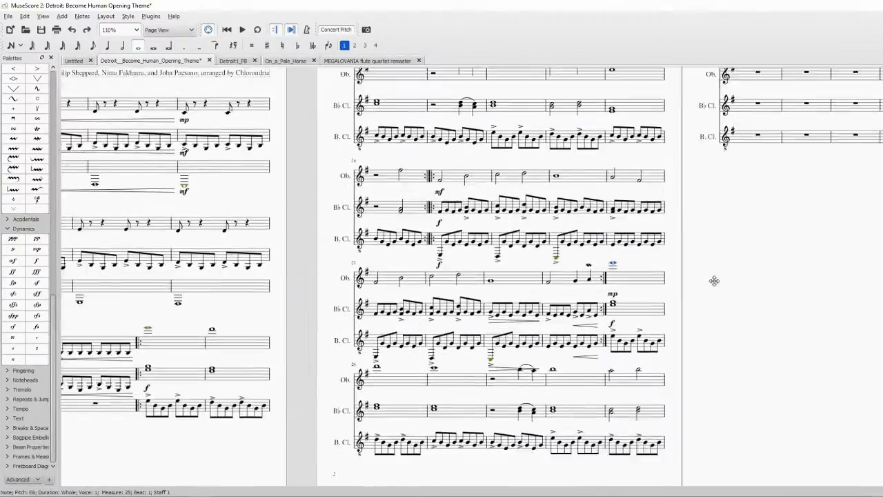
- Reduce the B♭ Clarinet's two-note chords up to measure 16 to single melody notes and play the passage
click(555, 368)
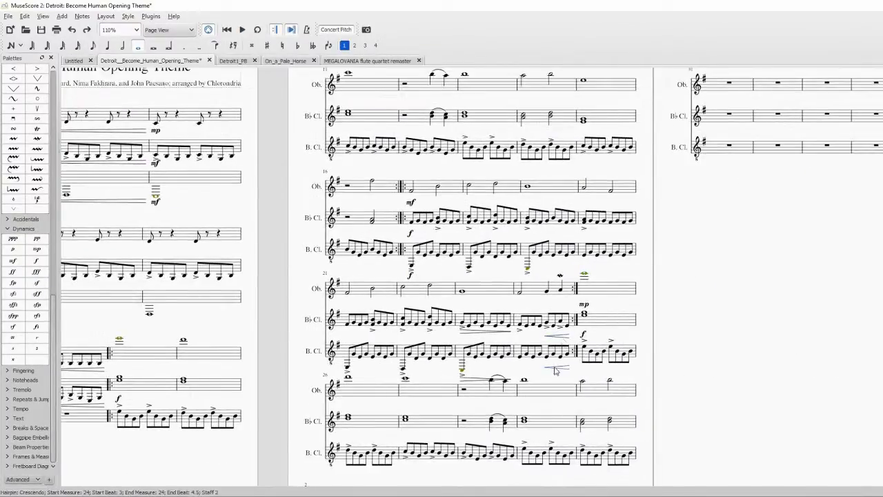
drag(584, 303, 584, 304)
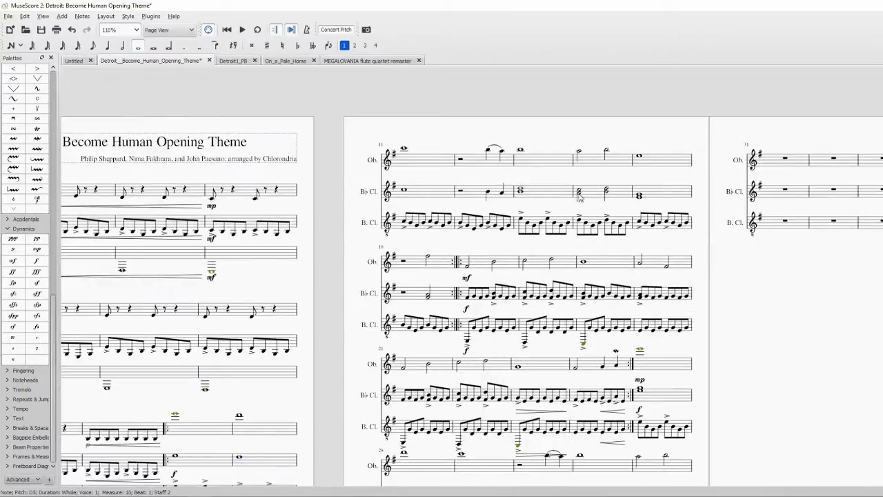
key(space)
key(space)
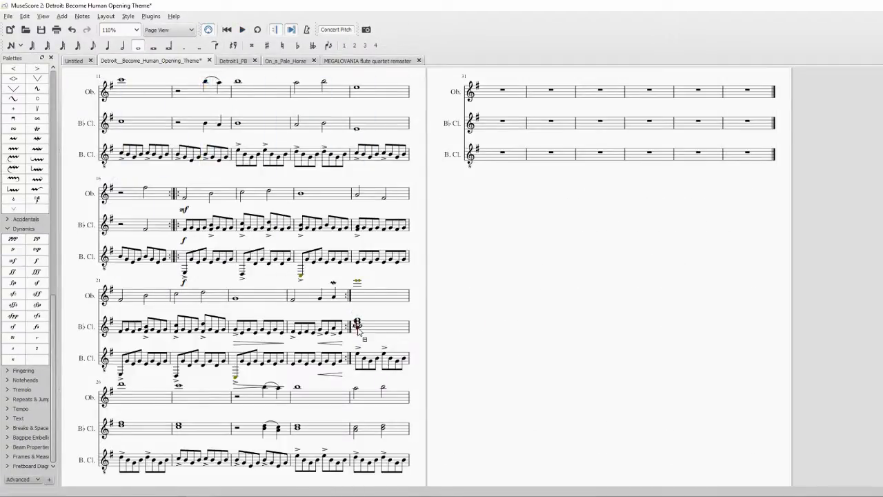
- Enter half notes E, F♯, G and F♯ in the Oboe and B♭ Clarinet for measures 31–32
click(503, 90)
drag(500, 253, 449, 337)
key(n)
key(6)
click(436, 172)
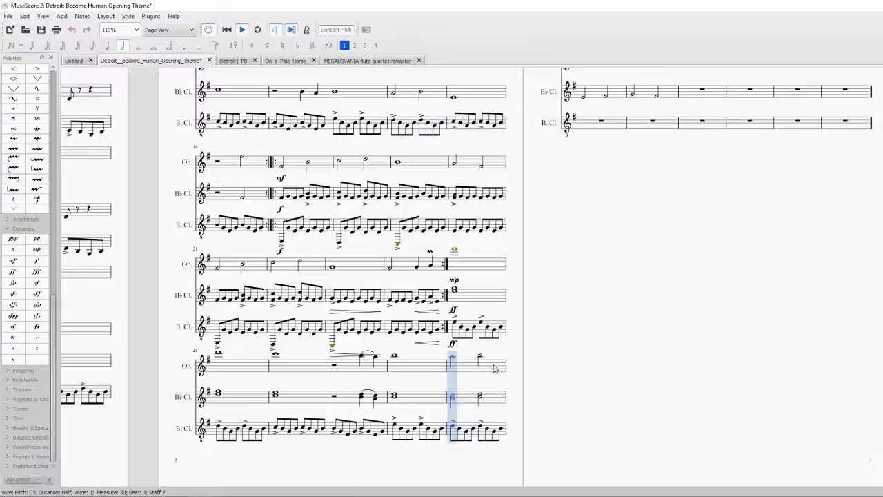
drag(571, 182, 472, 262)
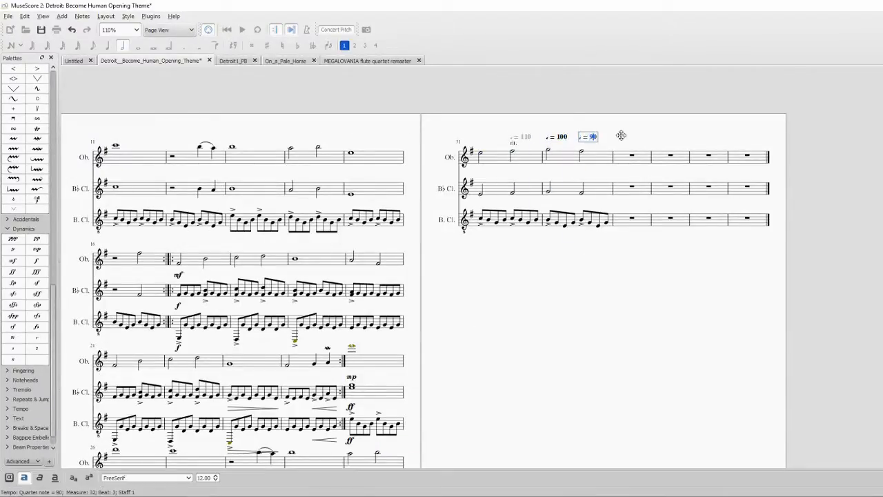
- Finish the ritardando in measures 31–32 with tempo marks 110, 100 and 90, and play from measure 31
click(480, 153)
key(space)
key(space)
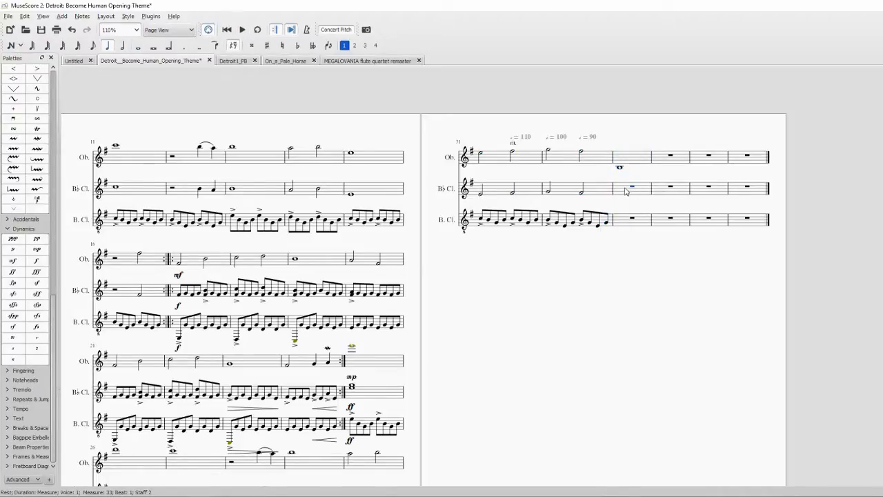
- Enter the final whole notes in measure 33: B for Oboe, E and G for B♭ Clarinet, and low E for Bass Clarinet
scroll(632, 223, up, 7)
key(n)
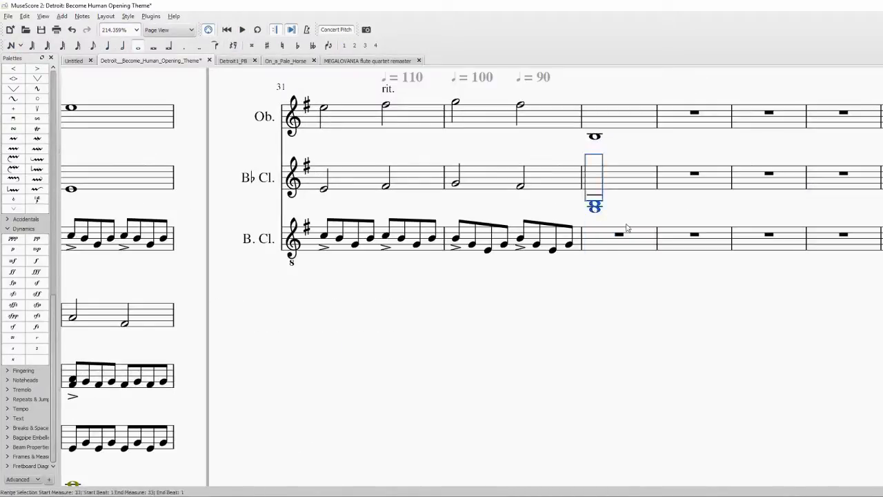
key(Escape)
drag(597, 250, 596, 293)
key(Delete)
scroll(14, 211, up, 6)
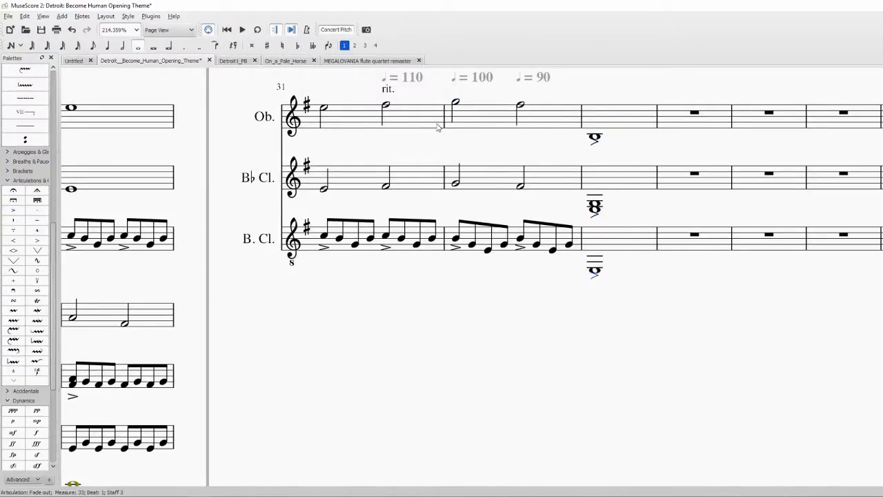
- Try mp dynamics on measure 33's final chord, play from the Oboe's last half note, and undo the markings
drag(37, 364, 459, 194)
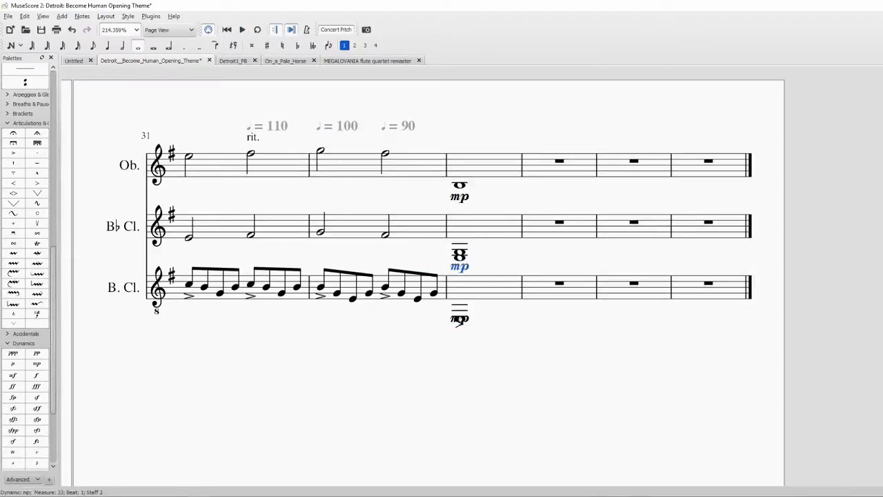
drag(460, 322, 460, 326)
click(385, 153)
key(space)
key(space)
key(ctrl+z)
key(ctrl+z)
key(ctrl+z)
- Mark the final chord in measure 33 mf in all three staves and play from measure 32
drag(47, 356, 460, 186)
click(460, 258)
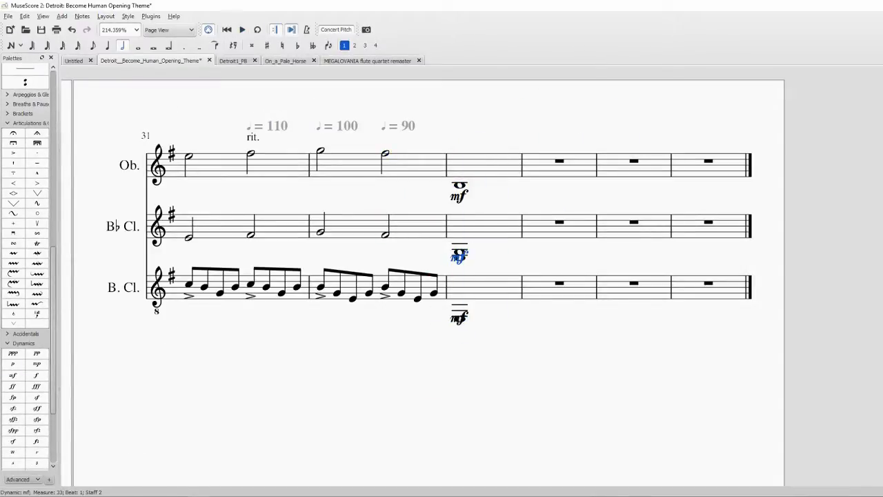
click(321, 287)
key(space)
key(space)
- Shorten the whole notes in measure 33 to half notes, working from the Oboe down to the Bass Clarinet
click(459, 185)
click(123, 46)
click(460, 258)
click(123, 45)
click(458, 318)
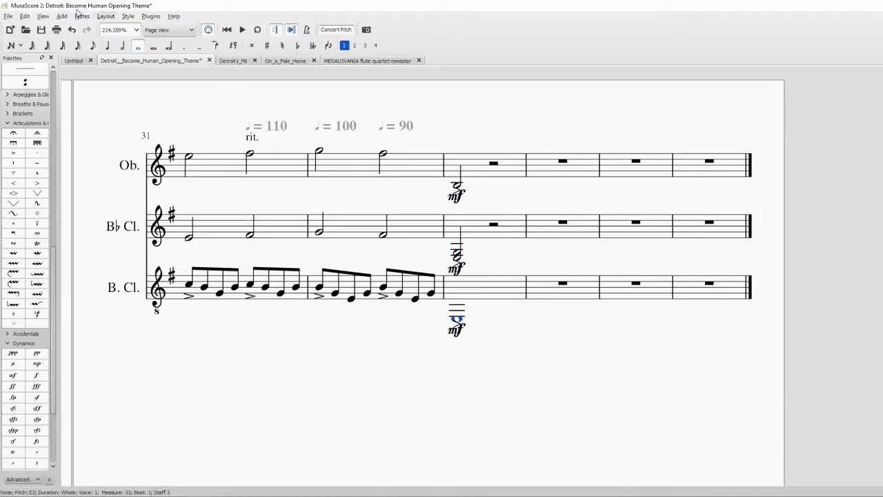
- Enter matching half notes on beat 3 of measure 33 in the Bass Clarinet, B♭ Clarinet and Oboe
click(492, 284)
key(n)
click(493, 319)
click(493, 224)
key(n)
click(493, 258)
click(493, 254)
click(494, 185)
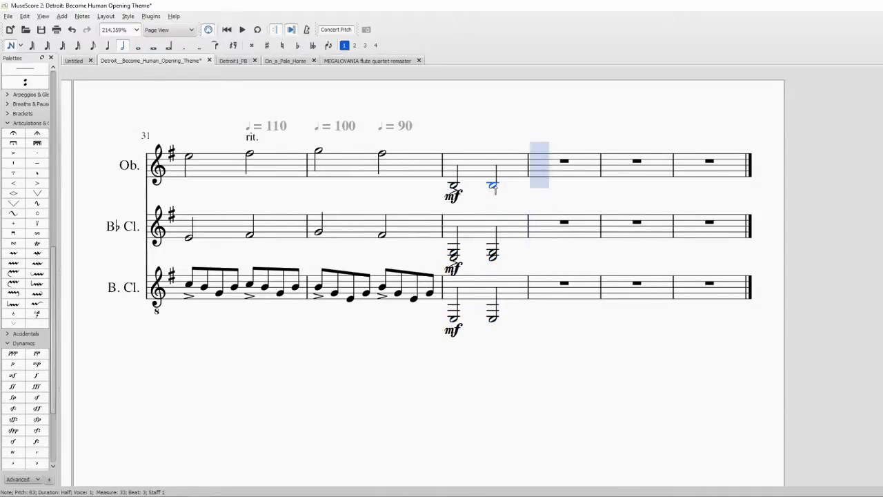
- Slur the paired half notes in measure 33 and add decrescendo hairpins beneath them in all three staves
click(454, 257)
key(s)
click(454, 318)
scroll(5, 176, up, 10)
drag(25, 154, 458, 185)
- Play the ending, restore measure 33's notes to whole notes over the decrescendos, and set its tempo to 80
click(383, 154)
key(space)
key(space)
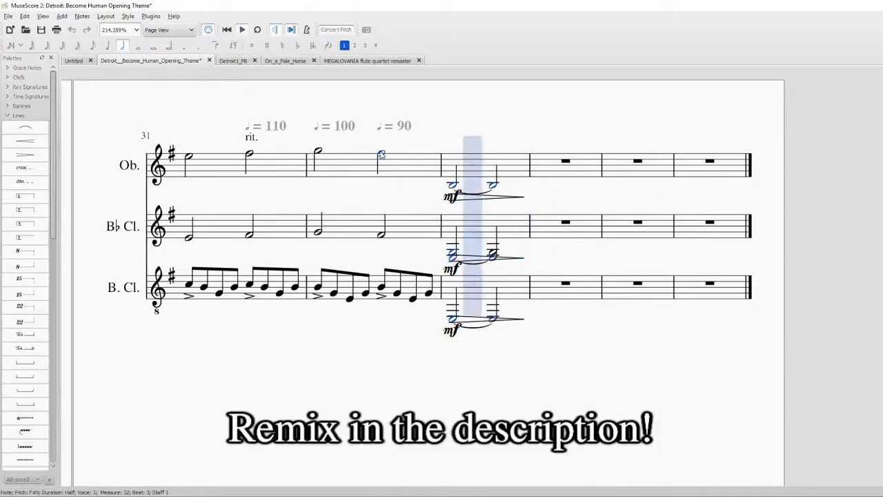
click(465, 320)
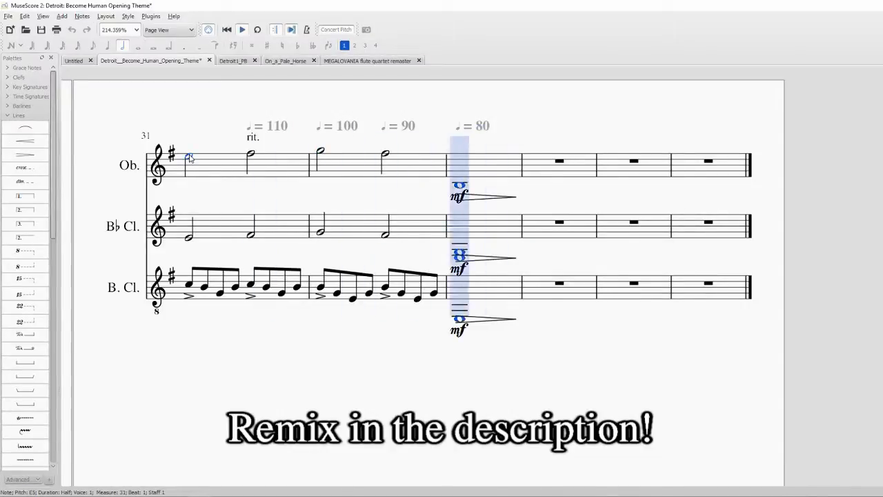